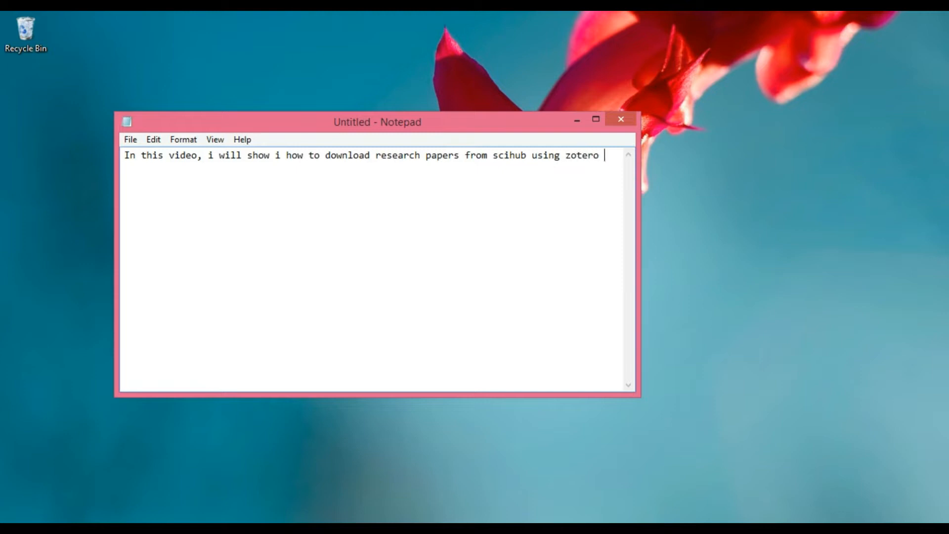
- Finish the introductory note with "citation manager...." and close Notepad without saving it
{"action": "type", "text": "tation manager...."}
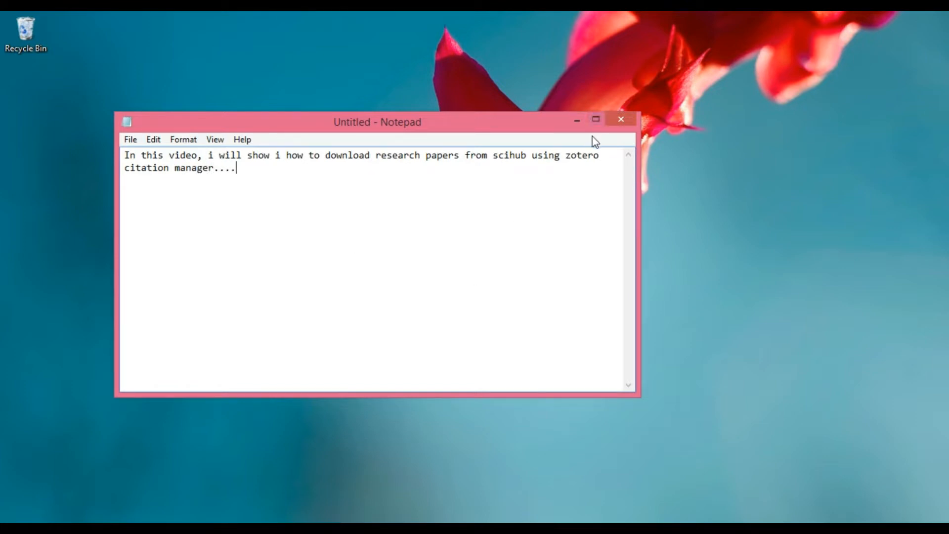
{"action": "left_click", "coordinate": [621, 119]}
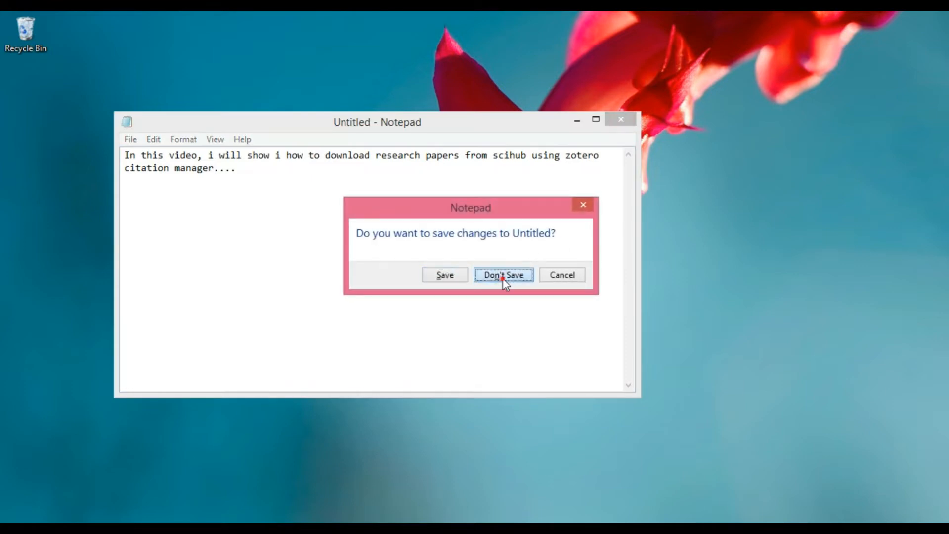
{"action": "left_click", "coordinate": [503, 277]}
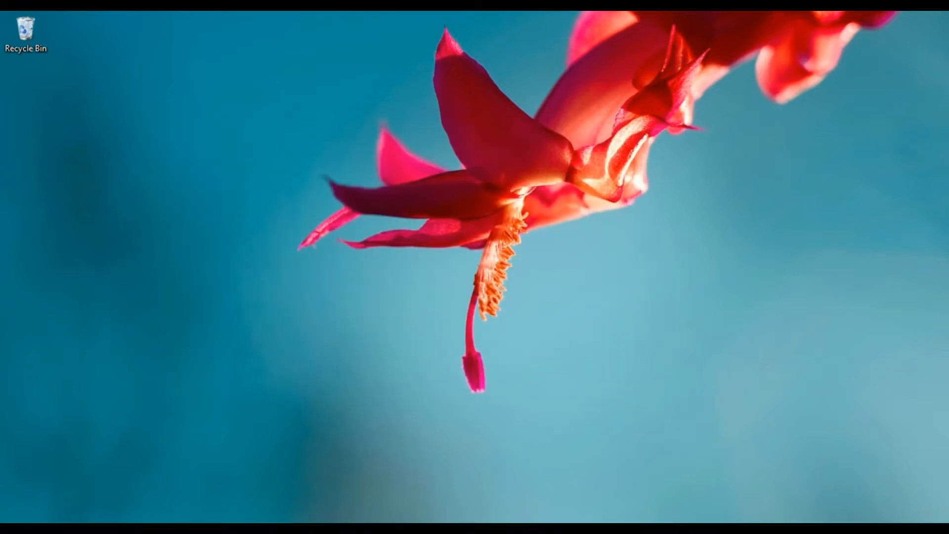
- In Zotero's preferences, enable automatic snapshots from web pages, automatic attachment of associated PDFs and automatic metadata retrieval for PDFs
{"action": "left_click", "coordinate": [429, 528]}
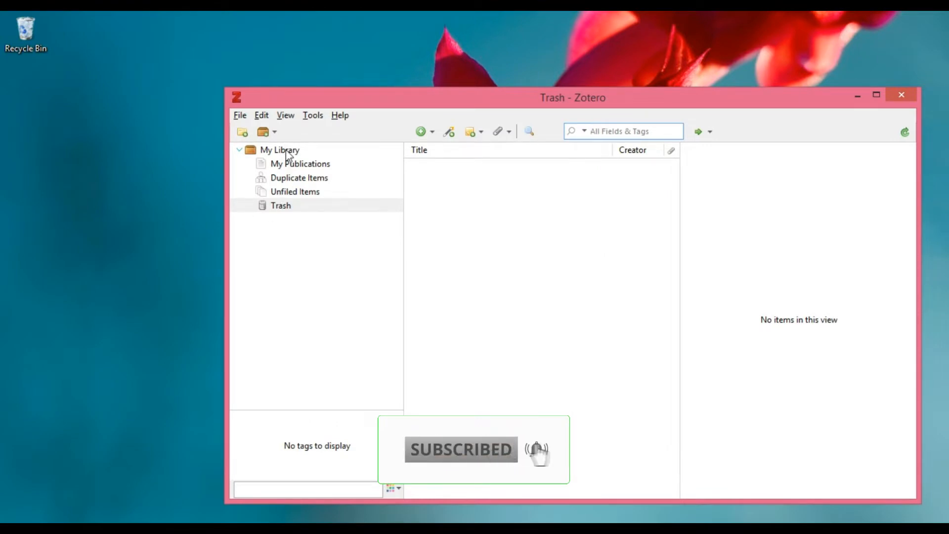
{"action": "left_click", "coordinate": [267, 116]}
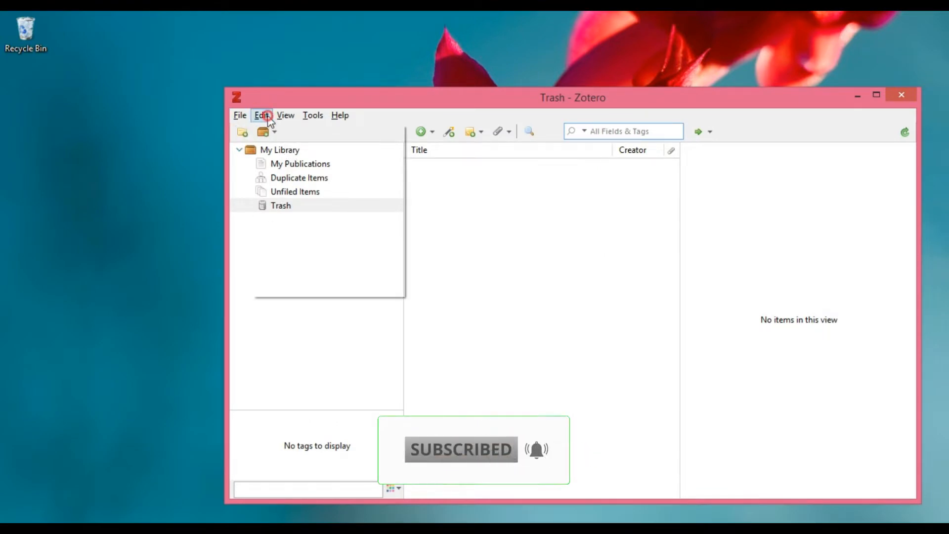
{"action": "left_click", "coordinate": [304, 291]}
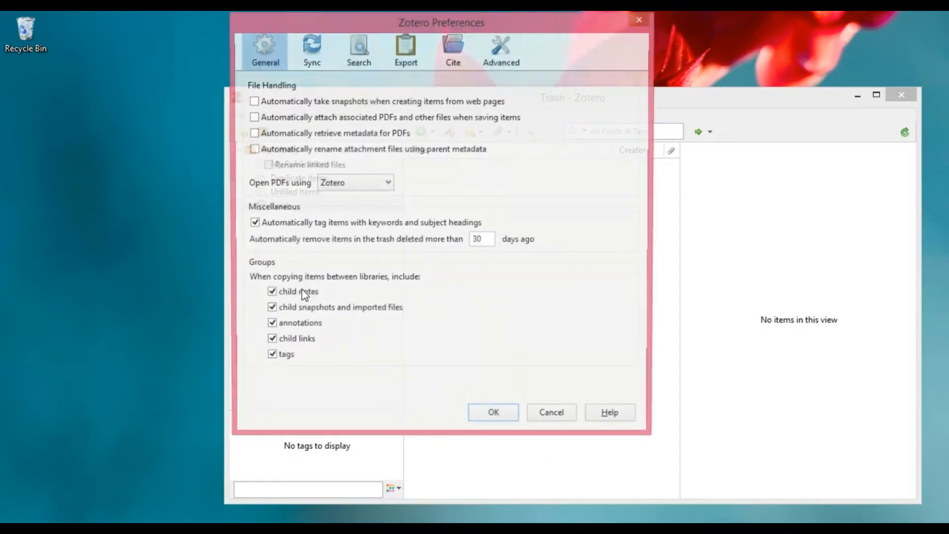
{"action": "left_click", "coordinate": [253, 102]}
{"action": "left_click", "coordinate": [253, 118]}
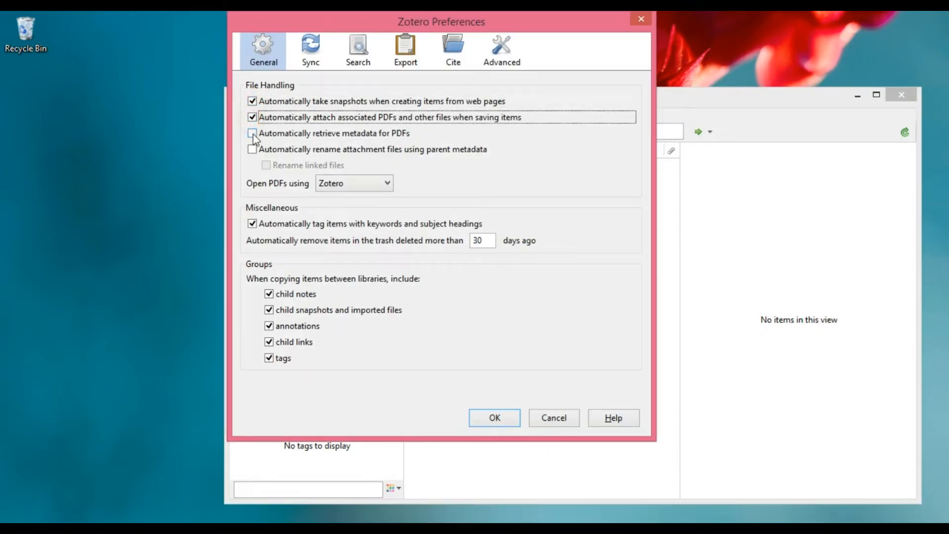
{"action": "left_click", "coordinate": [253, 134]}
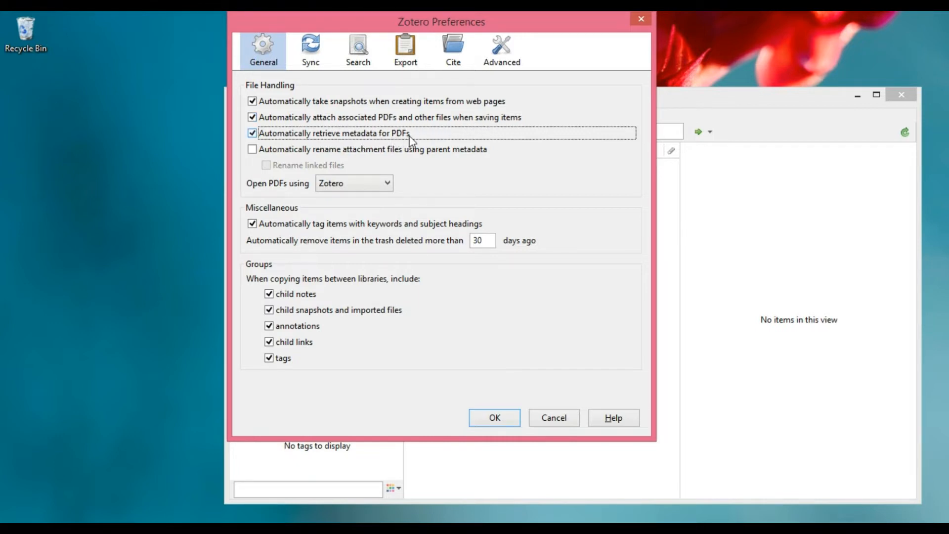
{"action": "left_click", "coordinate": [495, 418]}
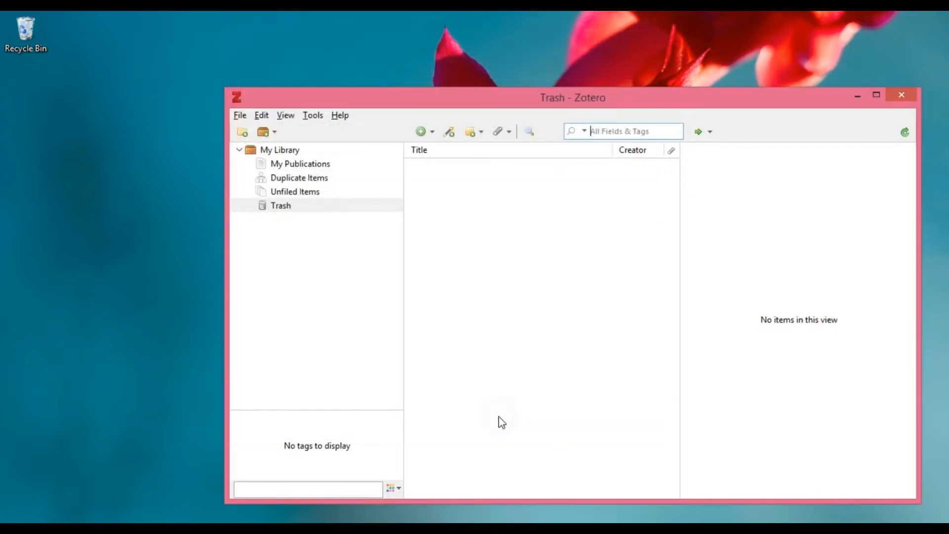
- Create a new collection named Untitled in My Library and select it
{"action": "left_click", "coordinate": [242, 133]}
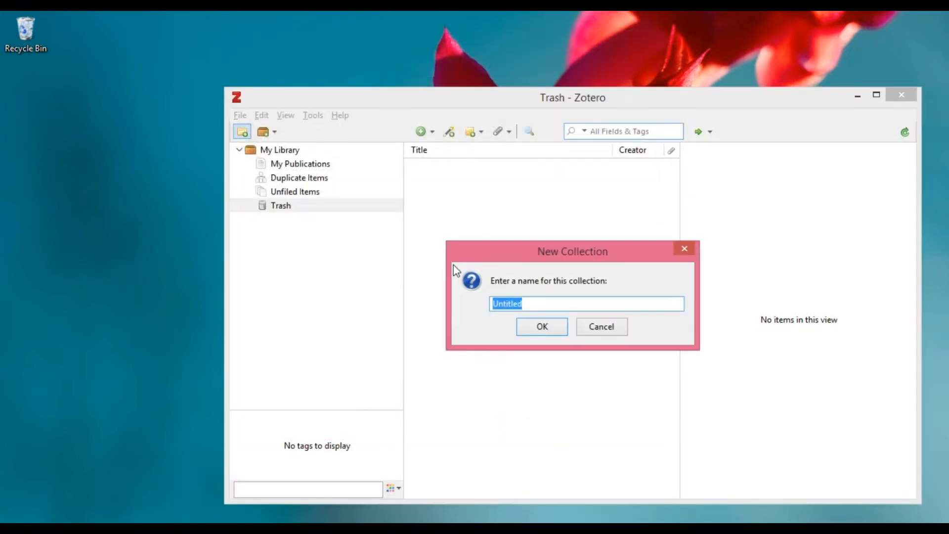
{"action": "left_click", "coordinate": [543, 328]}
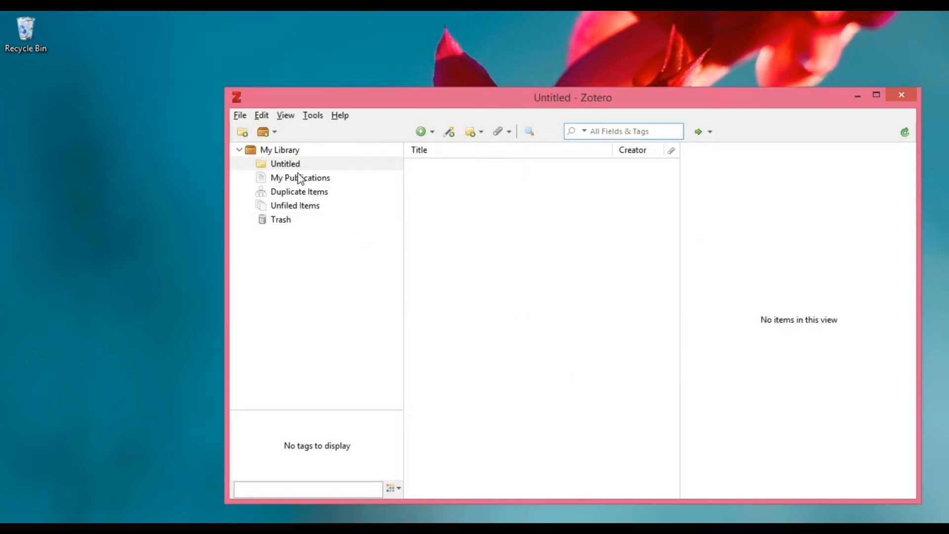
{"action": "left_click", "coordinate": [301, 164]}
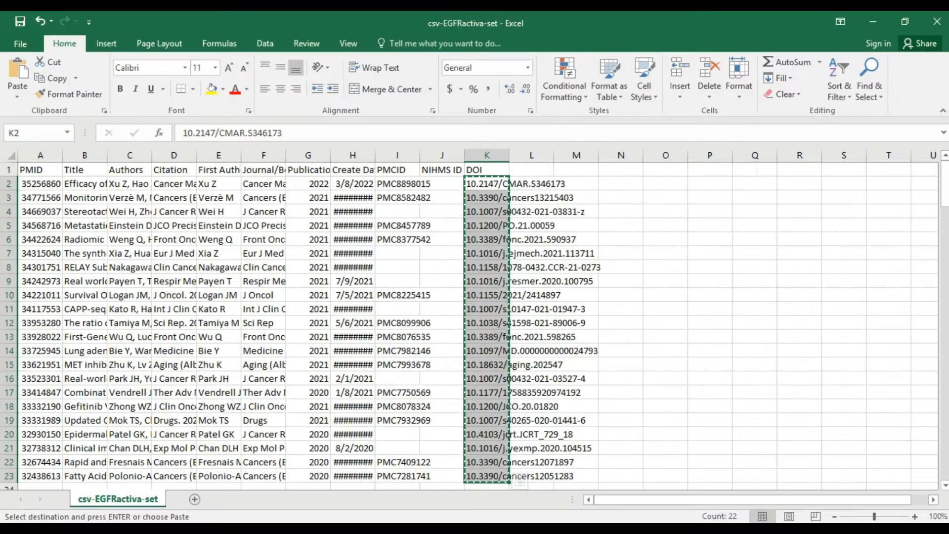
- Copy the DOIs in K2:K23 of the csv-EGFRactiva-set workbook in Excel and add them by identifier to Zotero's Untitled collection
{"action": "left_click_drag", "start_coordinate": [487, 183], "coordinate": [482, 406]}
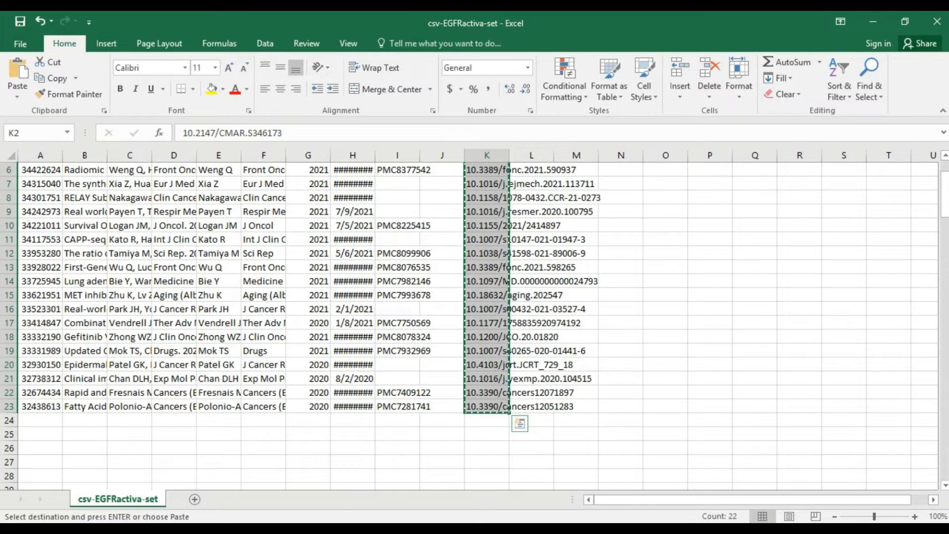
{"action": "key", "text": "alt+Tab"}
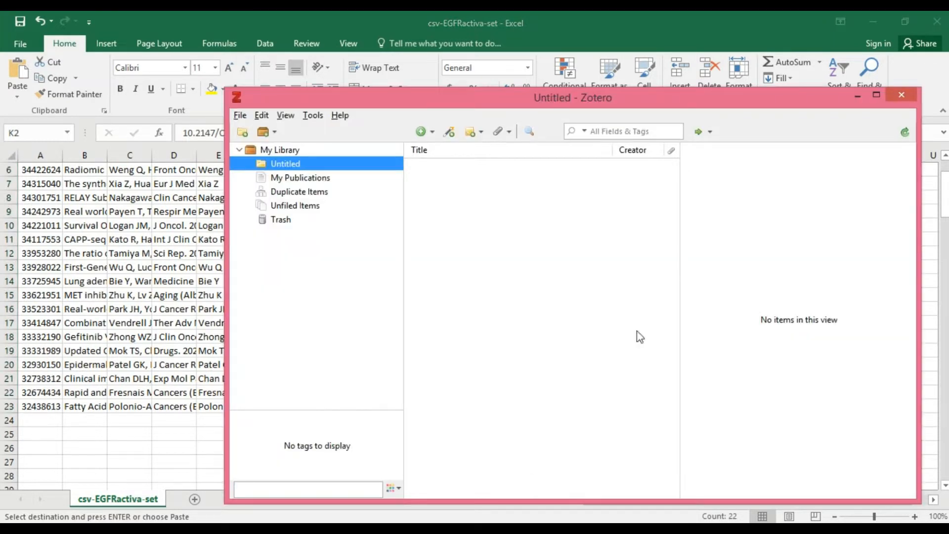
{"action": "left_click", "coordinate": [449, 131]}
{"action": "key", "text": "ctrl+v"}
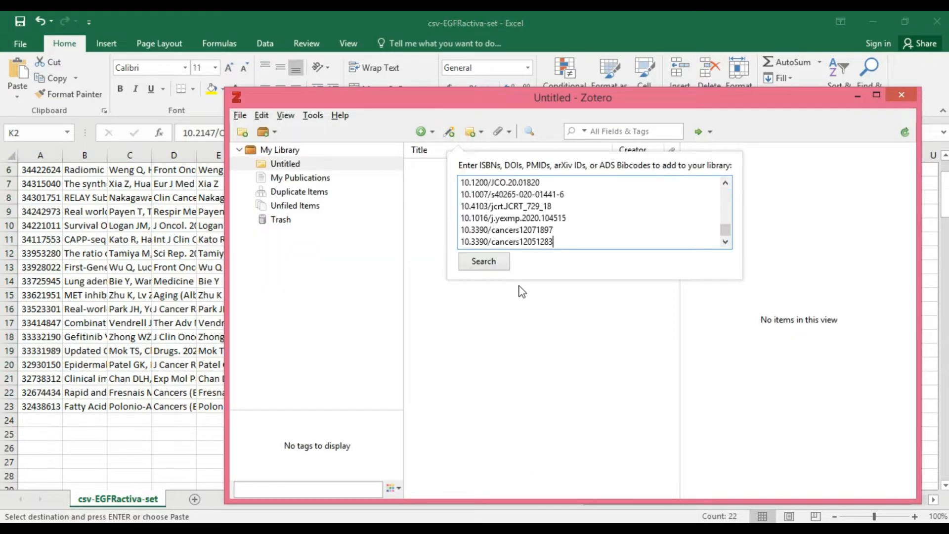
{"action": "left_click", "coordinate": [498, 265]}
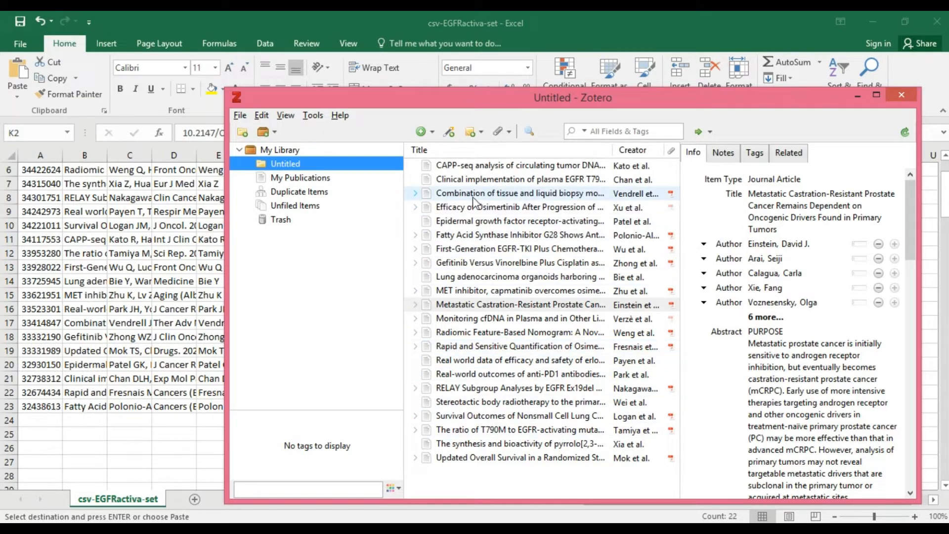
- Expand the "Combination of tissue and liquid biopsy" and "Efficacy of Osimertinib" papers to check their attachments, and collapse them again
{"action": "left_click", "coordinate": [415, 193]}
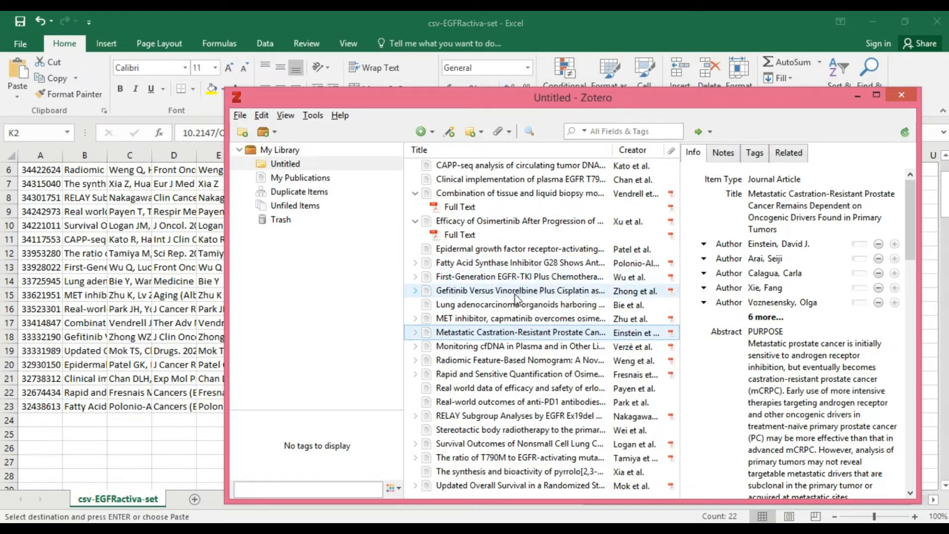
{"action": "left_click", "coordinate": [416, 193]}
{"action": "left_click", "coordinate": [416, 207]}
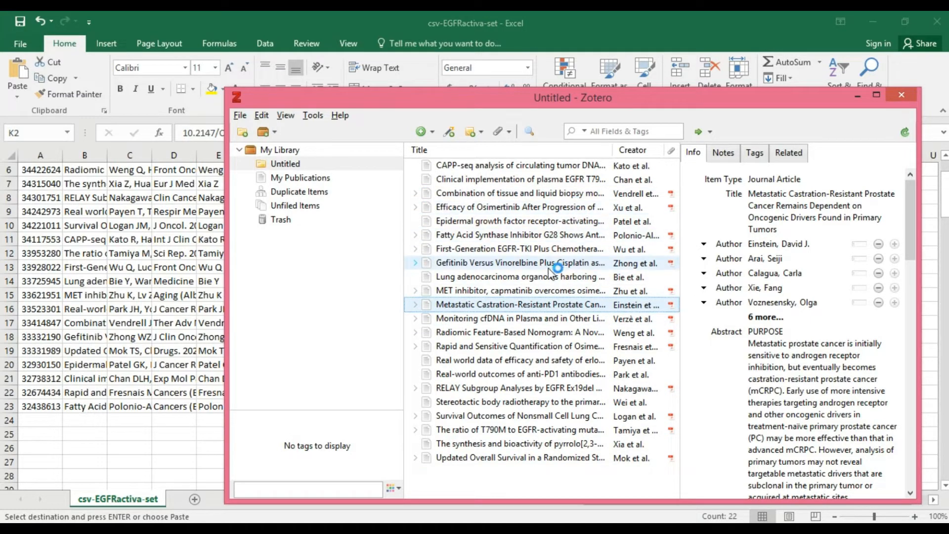
- Check the data directory location in the advanced files and folders preferences and close the preferences
{"action": "left_click", "coordinate": [261, 115]}
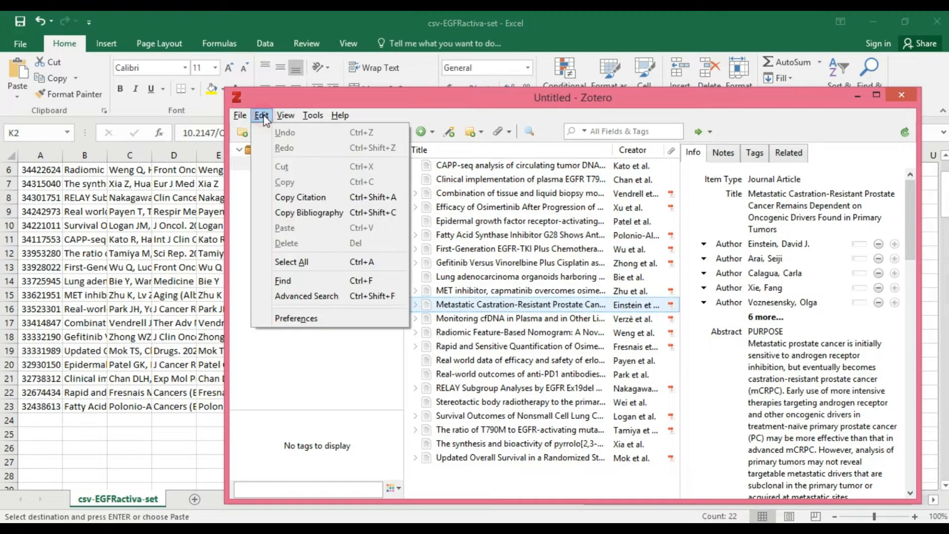
{"action": "left_click", "coordinate": [313, 319]}
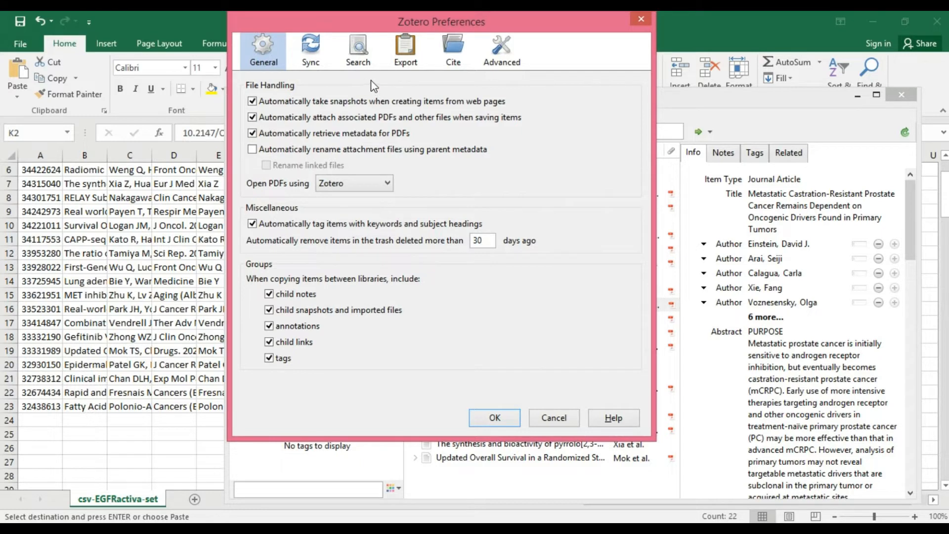
{"action": "left_click", "coordinate": [504, 65]}
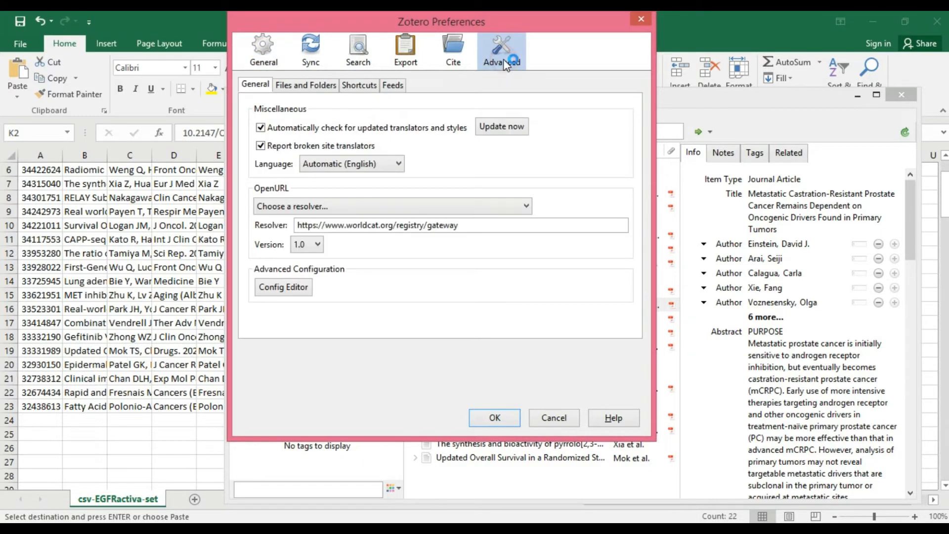
{"action": "left_click", "coordinate": [306, 85]}
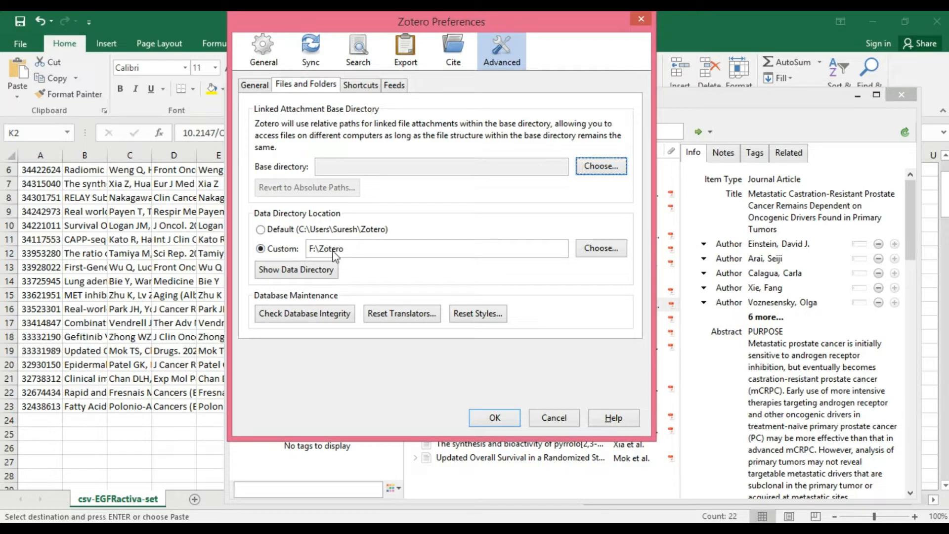
{"action": "left_click", "coordinate": [504, 420]}
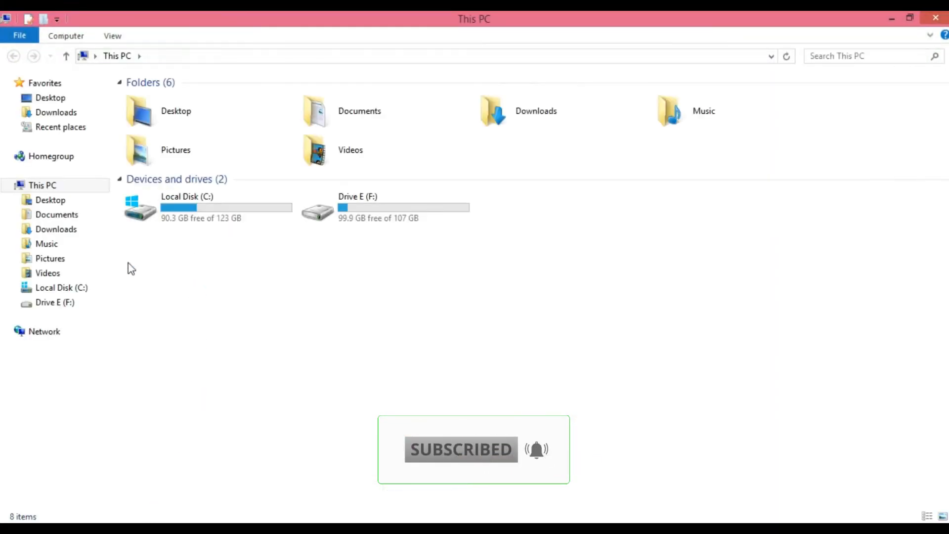
- Switch to File Explorer and open the storage folder inside the Zotero folder on Drive E (F:)
{"action": "left_click", "coordinate": [56, 303]}
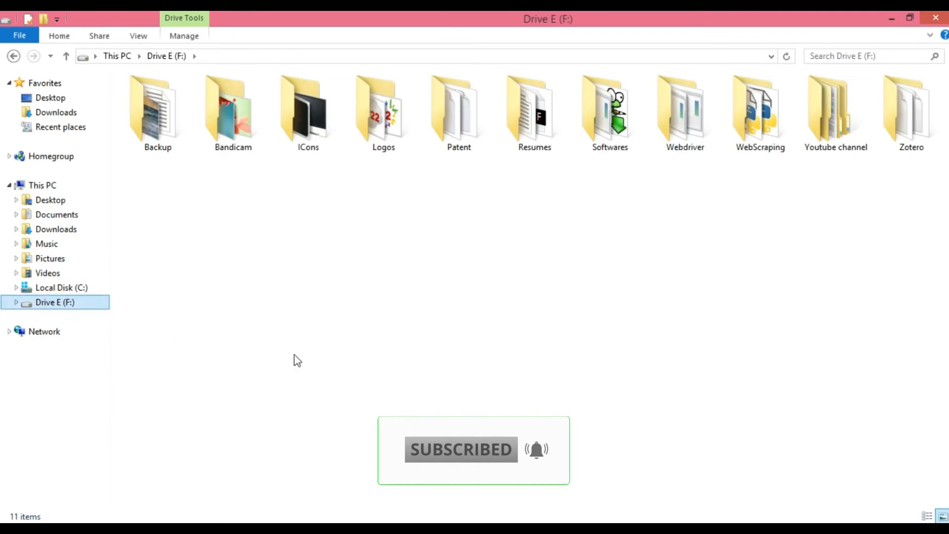
{"action": "double_click", "coordinate": [913, 123]}
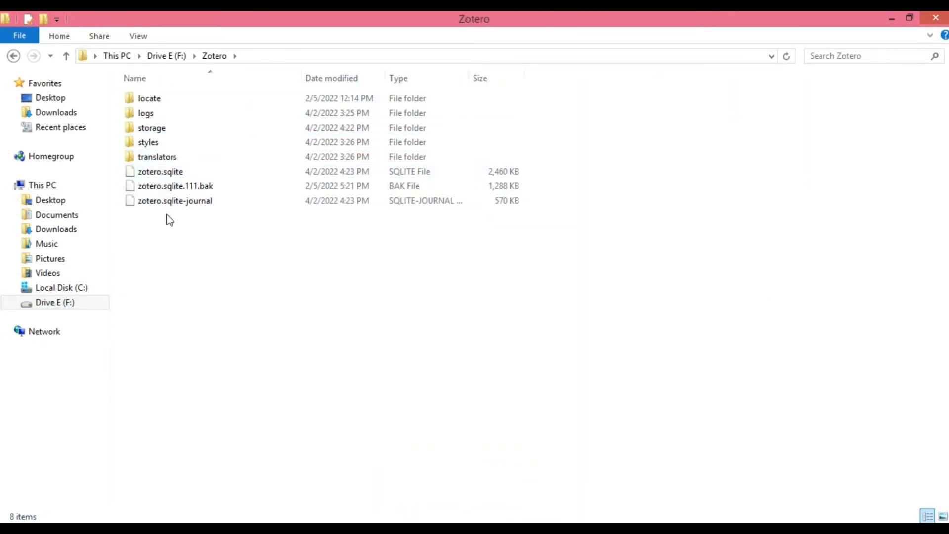
{"action": "left_click", "coordinate": [162, 130]}
{"action": "double_click", "coordinate": [158, 128]}
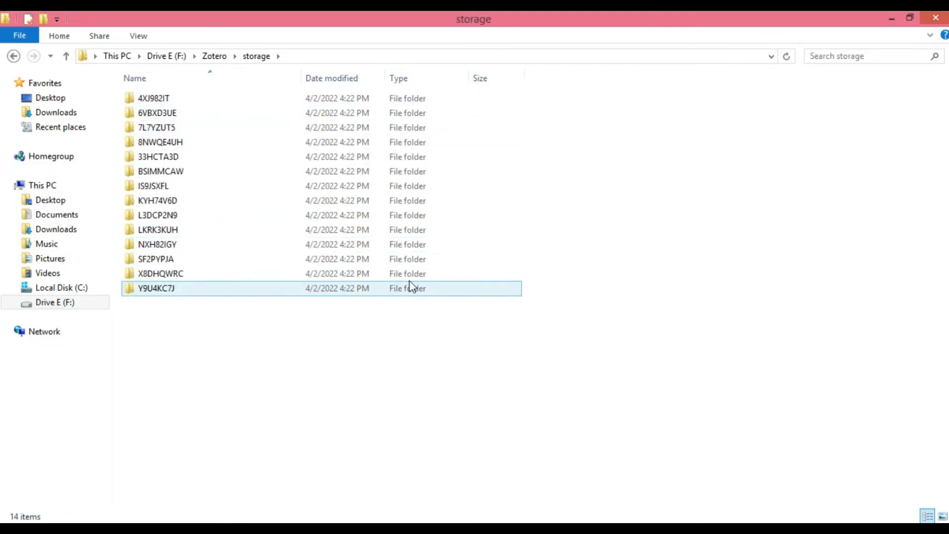
- Search the storage folder for "pdf" to review the downloaded papers, and return to the folder listing
{"action": "left_click", "coordinate": [850, 56]}
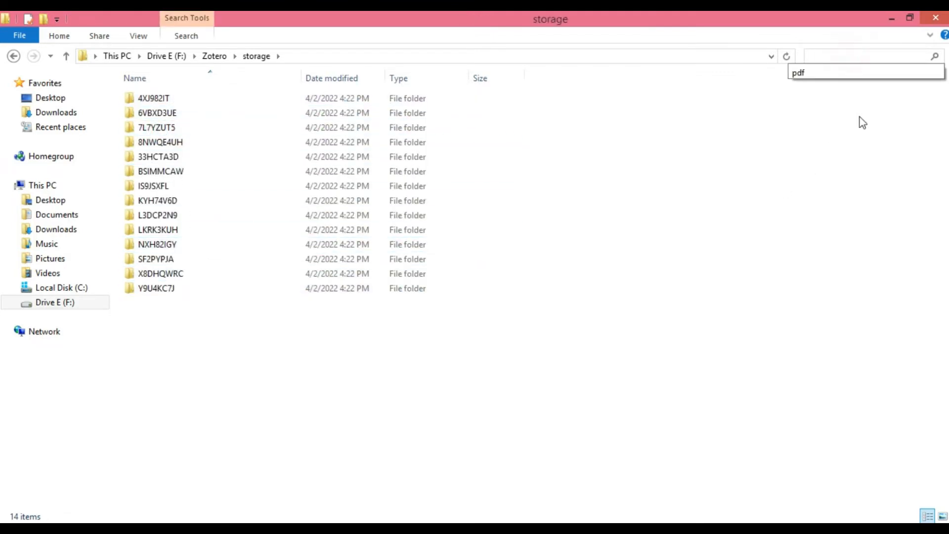
{"action": "type", "text": "pdf"}
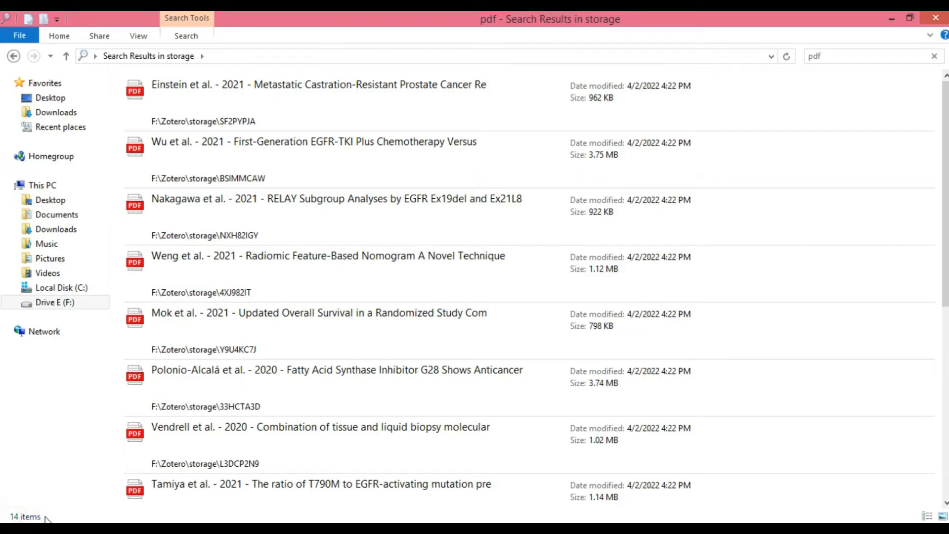
{"action": "left_click", "coordinate": [14, 56]}
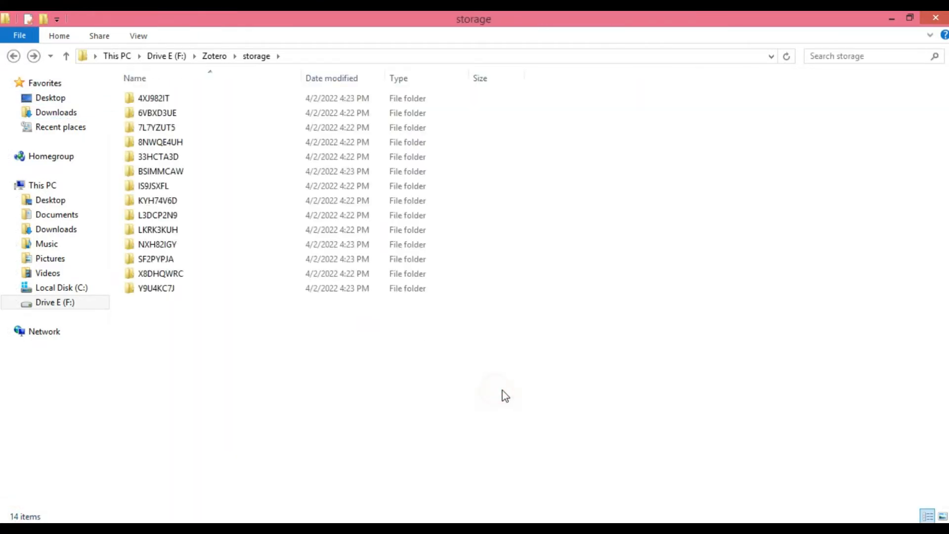
- Switch to Notepad and examine the Sci-Hub resolver code, especially its DOI placeholder, mode and selector entries
{"action": "key", "text": "alt+Tab"}
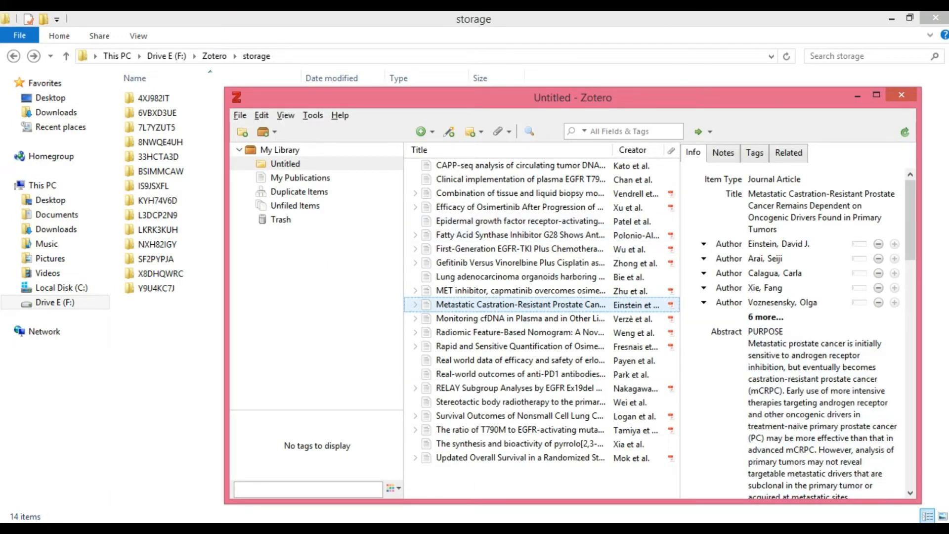
{"action": "key", "text": "alt+Tab"}
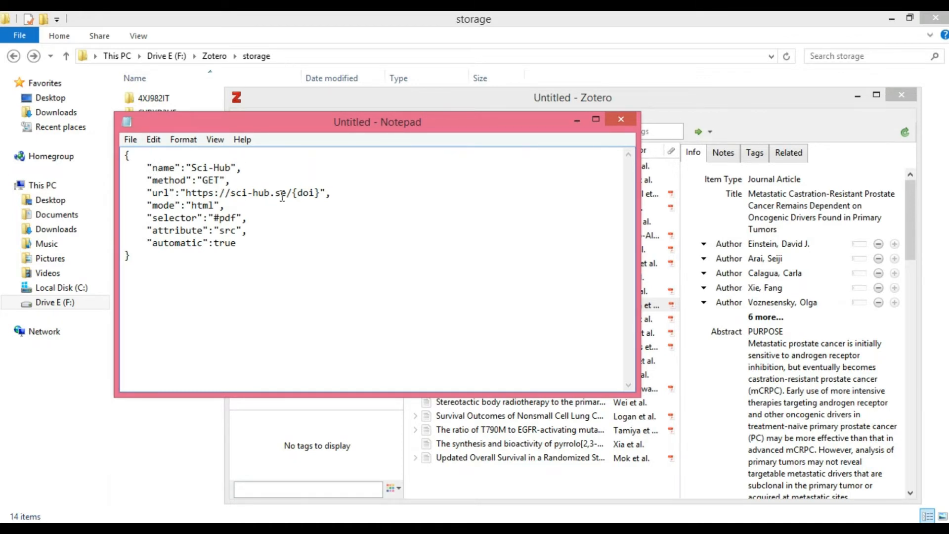
{"action": "left_click_drag", "start_coordinate": [324, 193], "coordinate": [292, 192]}
{"action": "left_click", "coordinate": [318, 205]}
{"action": "left_click_drag", "start_coordinate": [152, 205], "coordinate": [209, 230]}
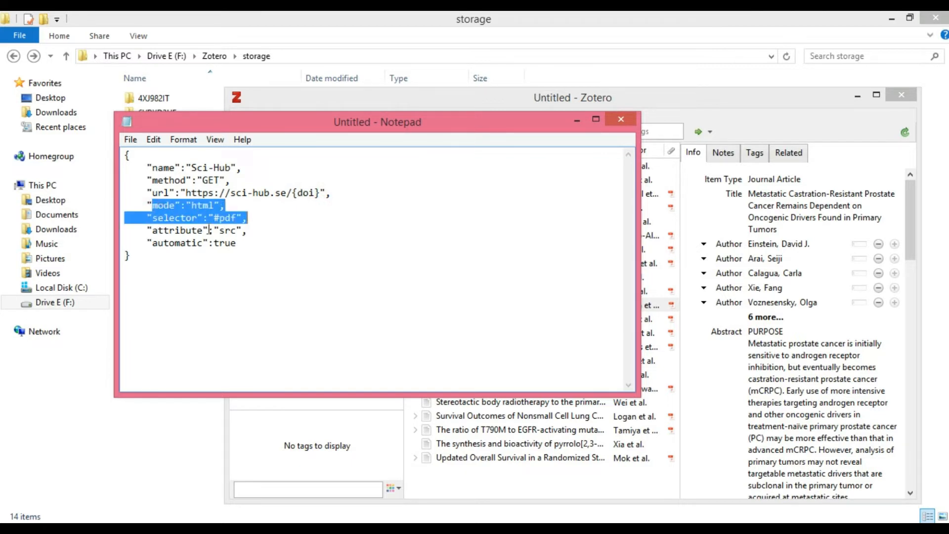
{"action": "left_click", "coordinate": [179, 220]}
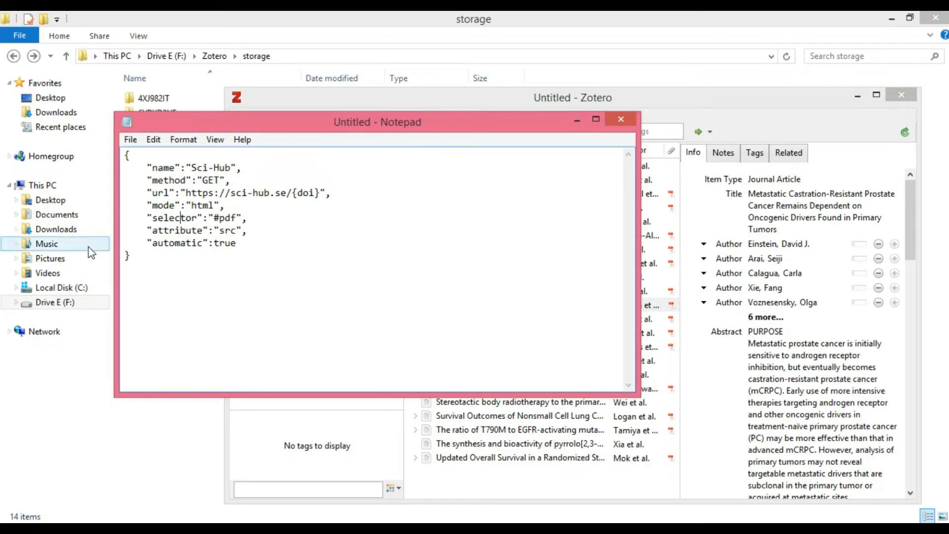
- Copy all the Sci-Hub resolver code, switch to Zotero and open the Config Editor from the advanced preferences, accepting the risk warning
{"action": "left_click", "coordinate": [151, 259]}
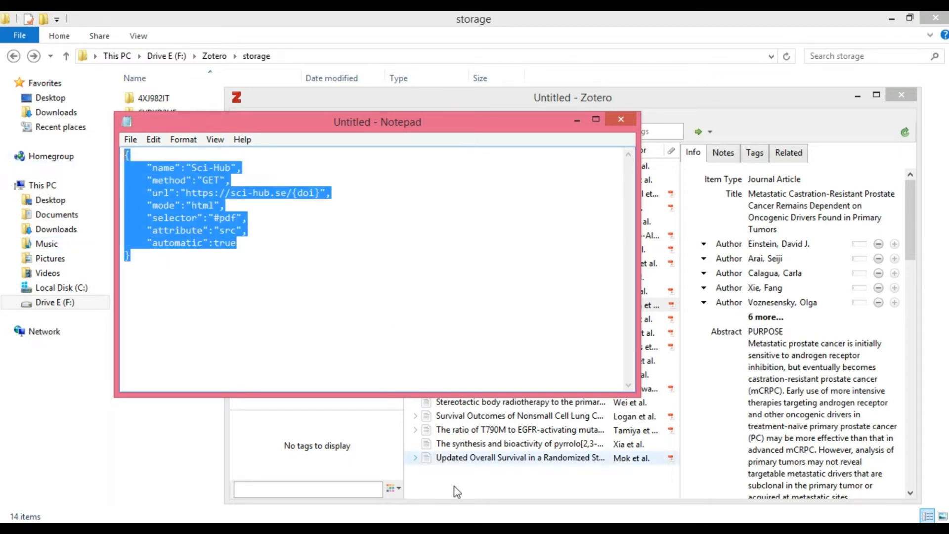
{"action": "left_click", "coordinate": [452, 499]}
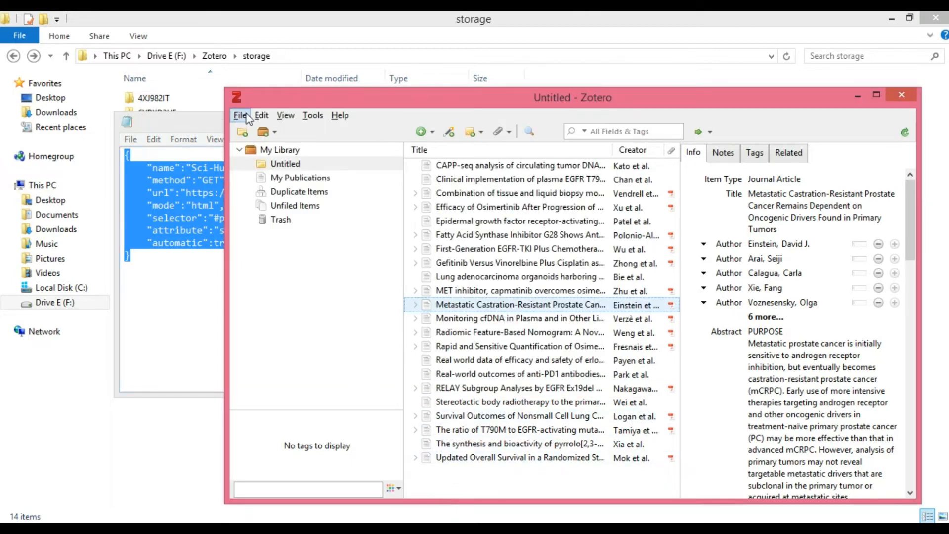
{"action": "left_click", "coordinate": [262, 115]}
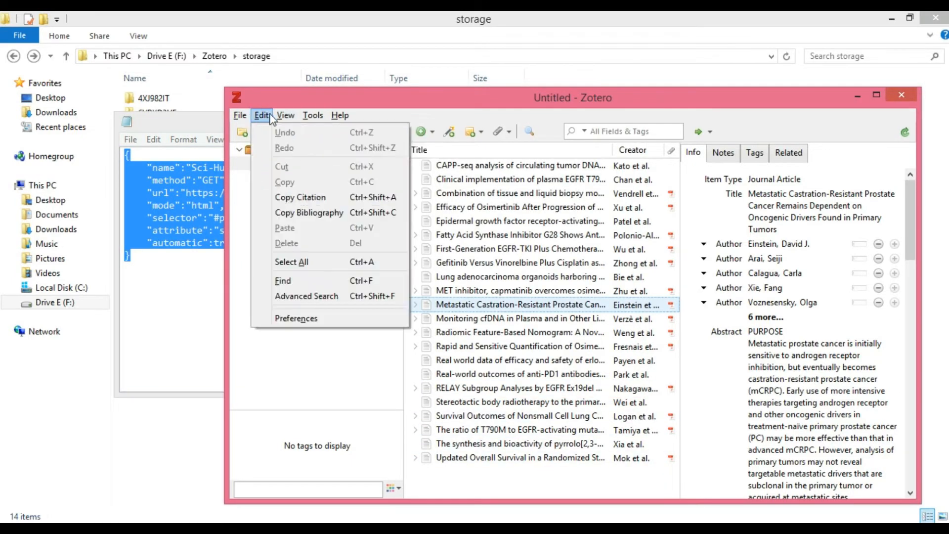
{"action": "left_click", "coordinate": [306, 318]}
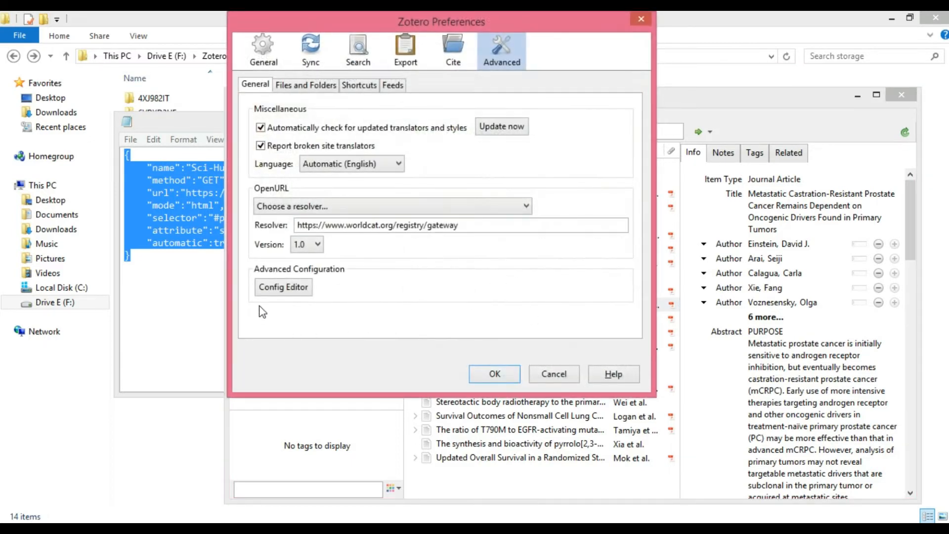
{"action": "left_click", "coordinate": [284, 289]}
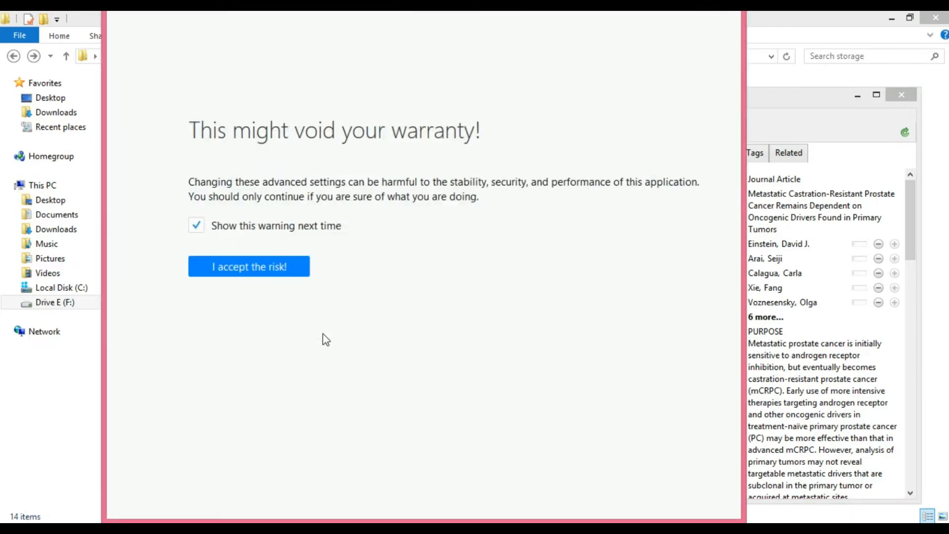
{"action": "left_click", "coordinate": [253, 269]}
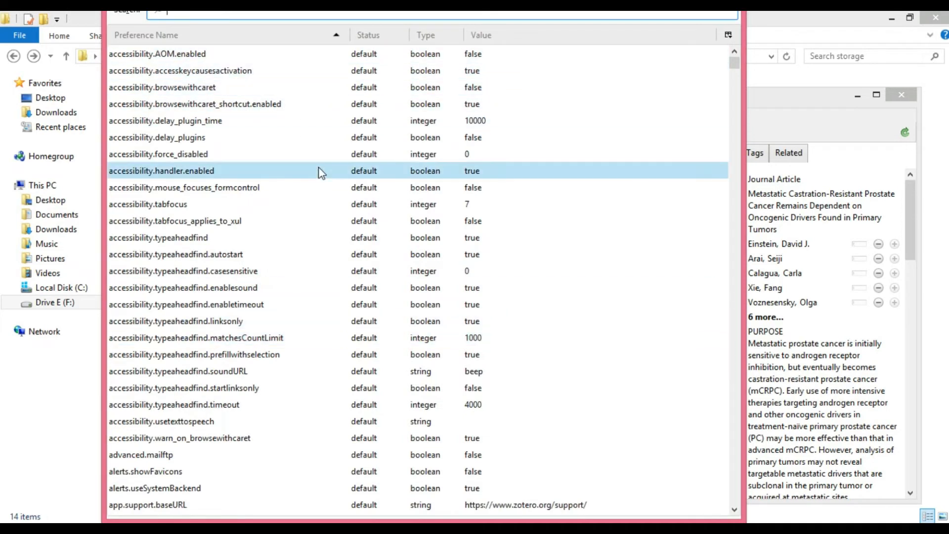
- Shrink and reposition the about:config window so that its title bar and search field are fully visible
{"action": "left_click", "coordinate": [321, 154]}
{"action": "left_click", "coordinate": [737, 64]}
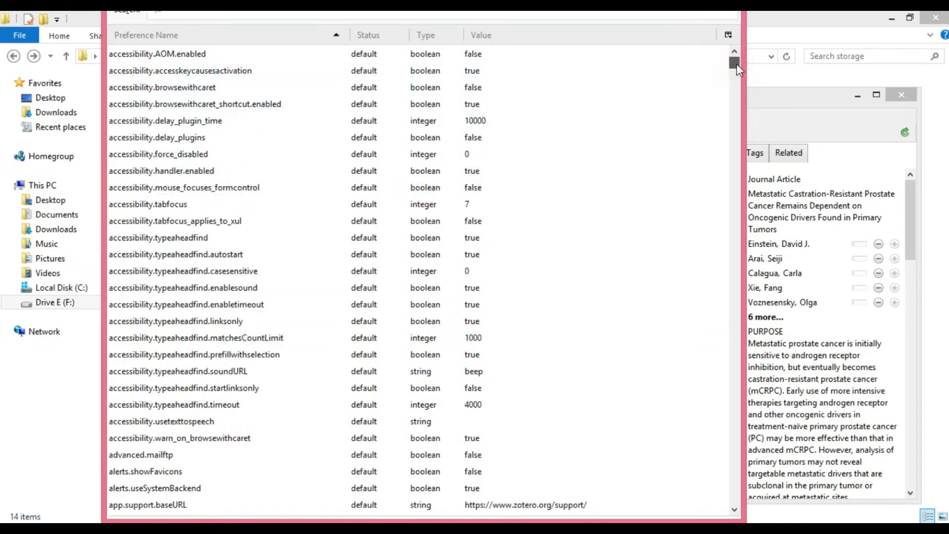
{"action": "left_click", "coordinate": [396, 14]}
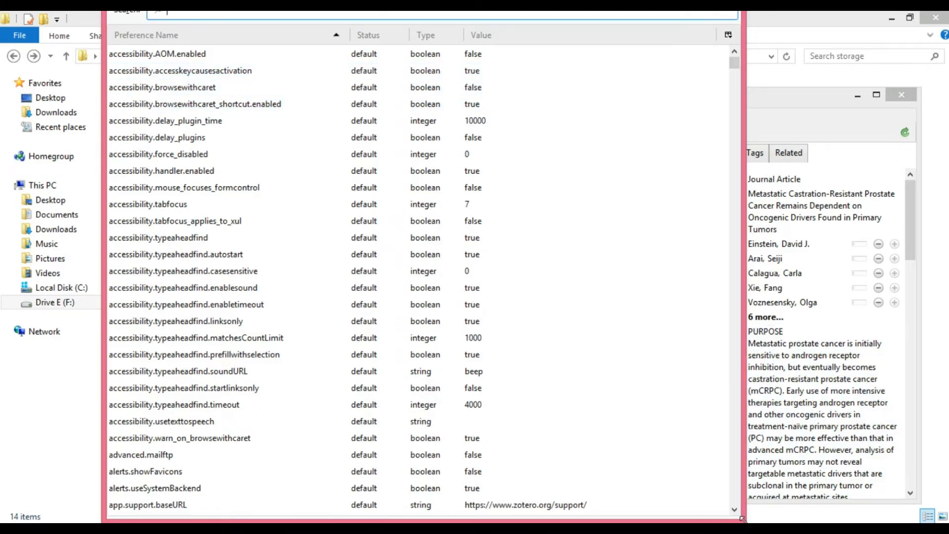
{"action": "left_click_drag", "start_coordinate": [742, 518], "coordinate": [660, 416]}
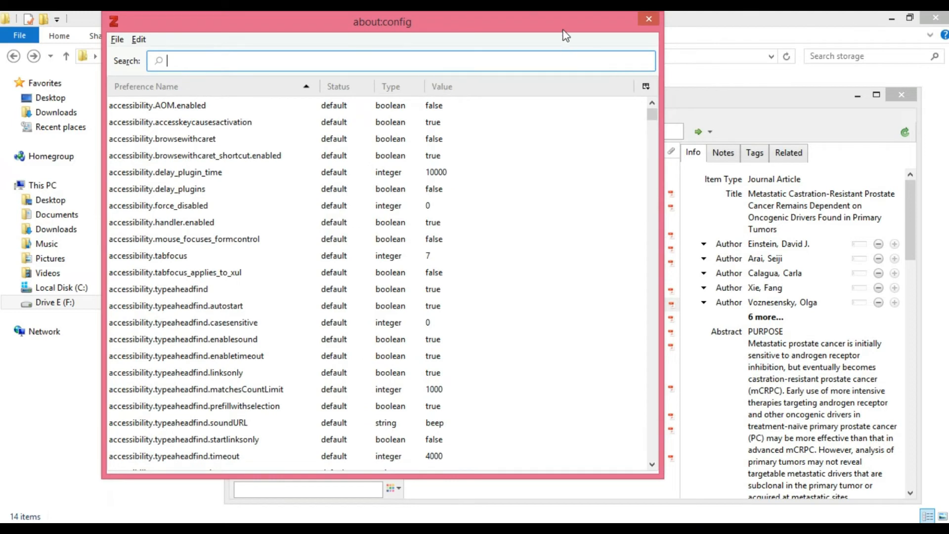
{"action": "left_click_drag", "start_coordinate": [563, 29], "coordinate": [580, 61]}
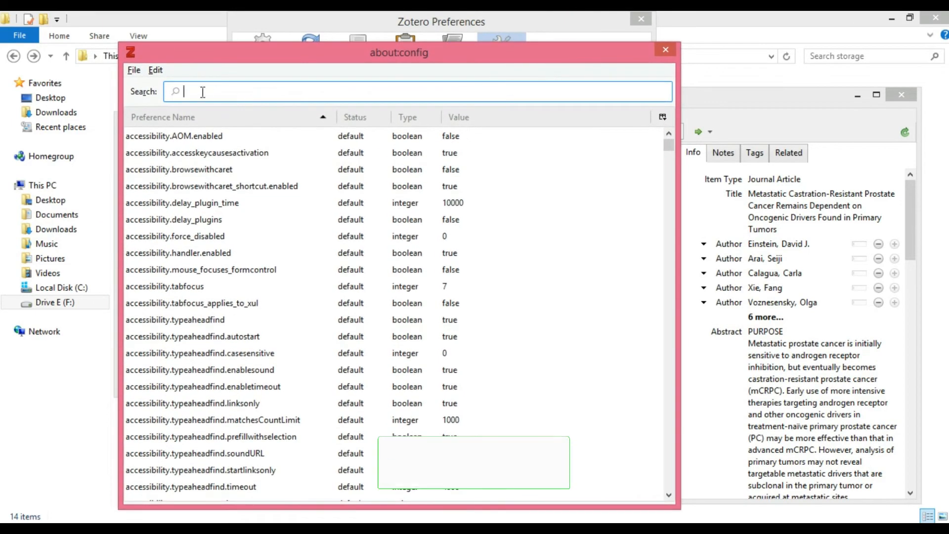
- Filter the preferences by "pdf", set extensions.zotero.findPDFs.resolvers to the copied Sci-Hub code, and close the Config Editor and preferences with the changes kept
{"action": "type", "text": "pdf"}
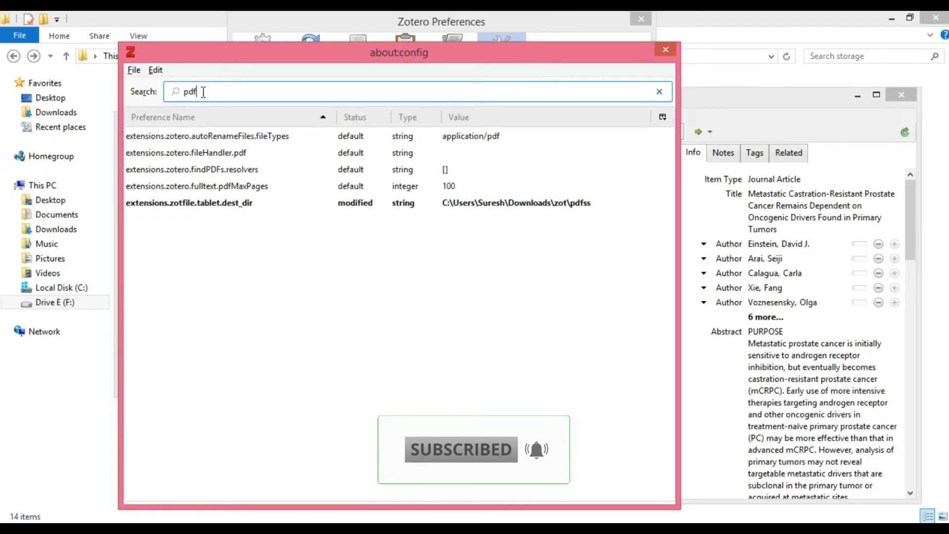
{"action": "left_click", "coordinate": [214, 157]}
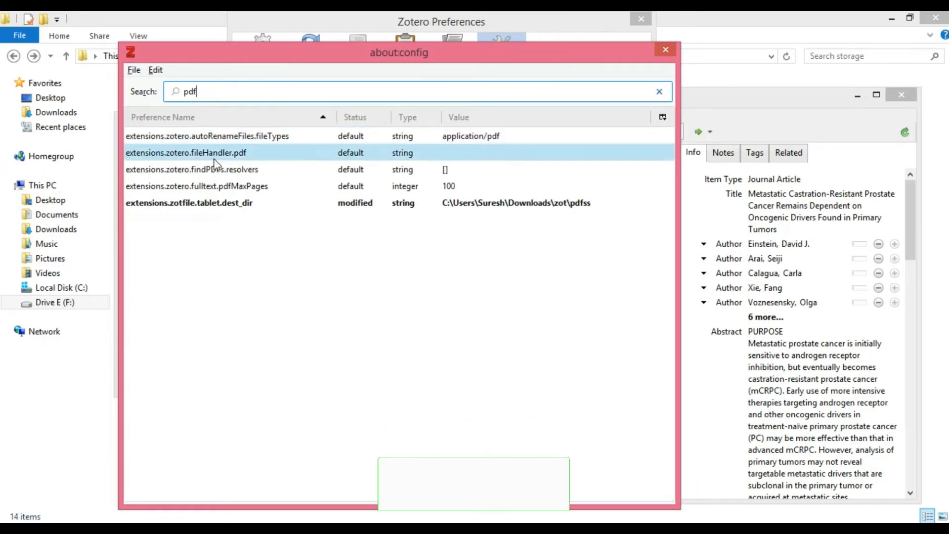
{"action": "left_click", "coordinate": [216, 171]}
{"action": "left_click", "coordinate": [202, 172]}
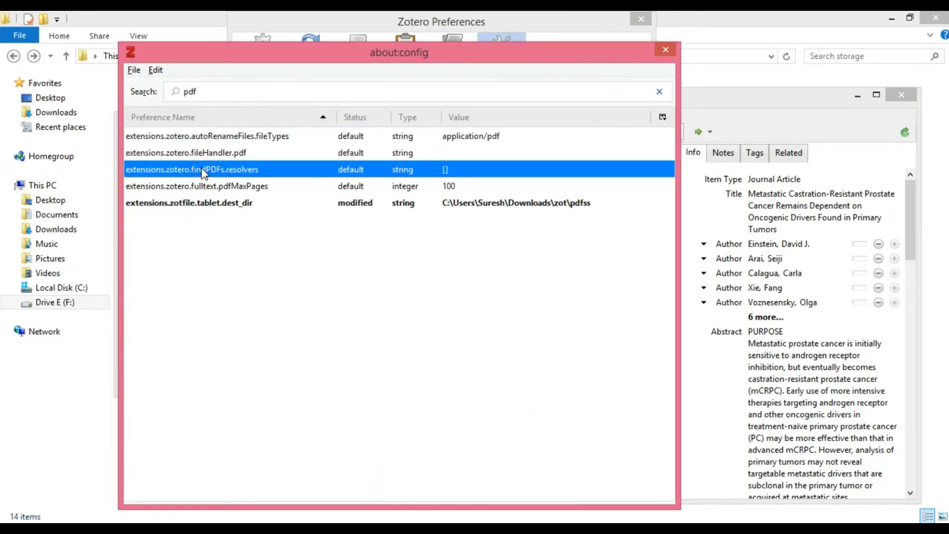
{"action": "double_click", "coordinate": [204, 169]}
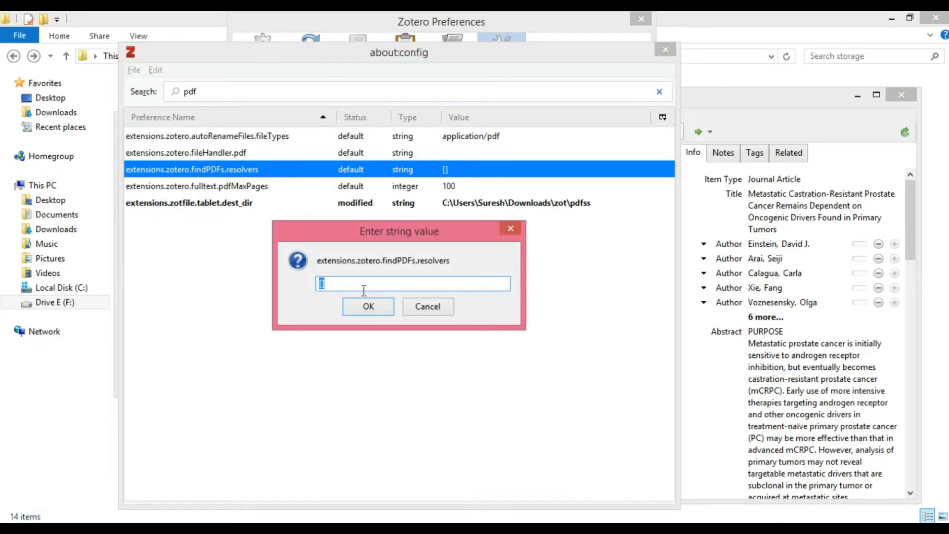
{"action": "key", "text": "ctrl+v"}
{"action": "left_click", "coordinate": [369, 307]}
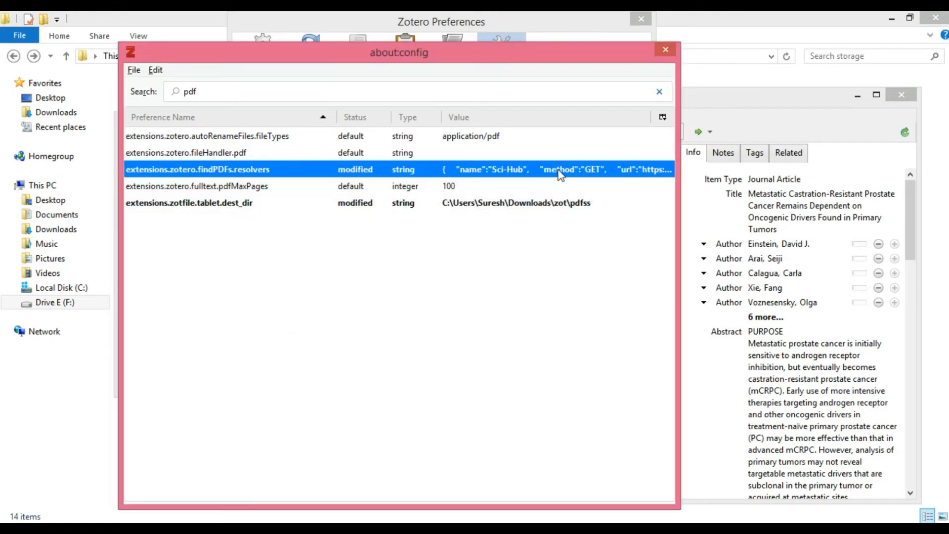
{"action": "left_click", "coordinate": [666, 52]}
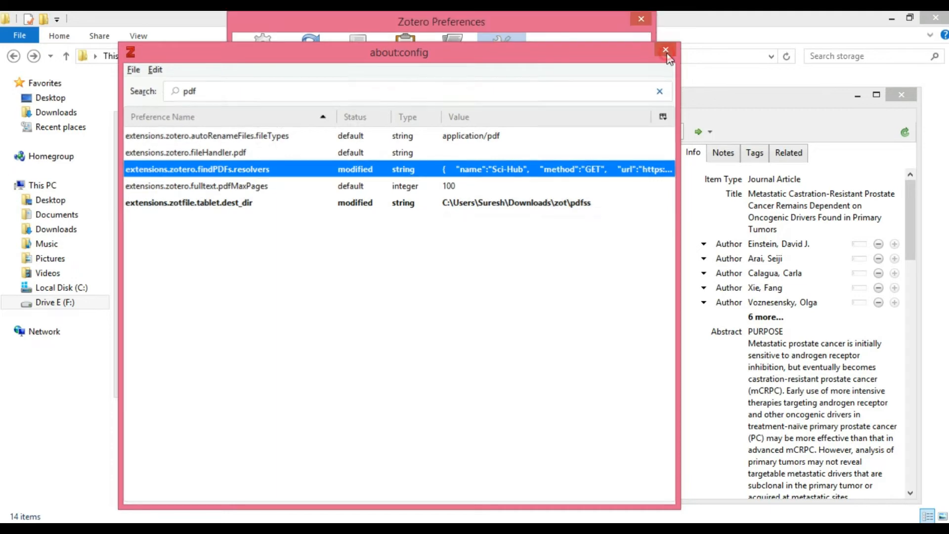
{"action": "left_click", "coordinate": [495, 374]}
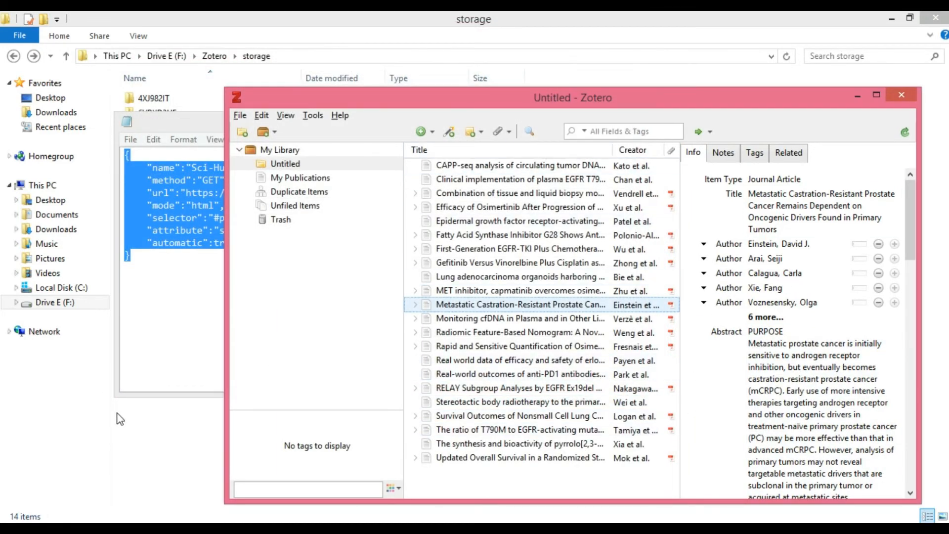
- Bring the storage folder and Zotero to the front and place the Zotero window beside the folder names
{"action": "left_click", "coordinate": [149, 419]}
{"action": "key", "text": "alt+Tab"}
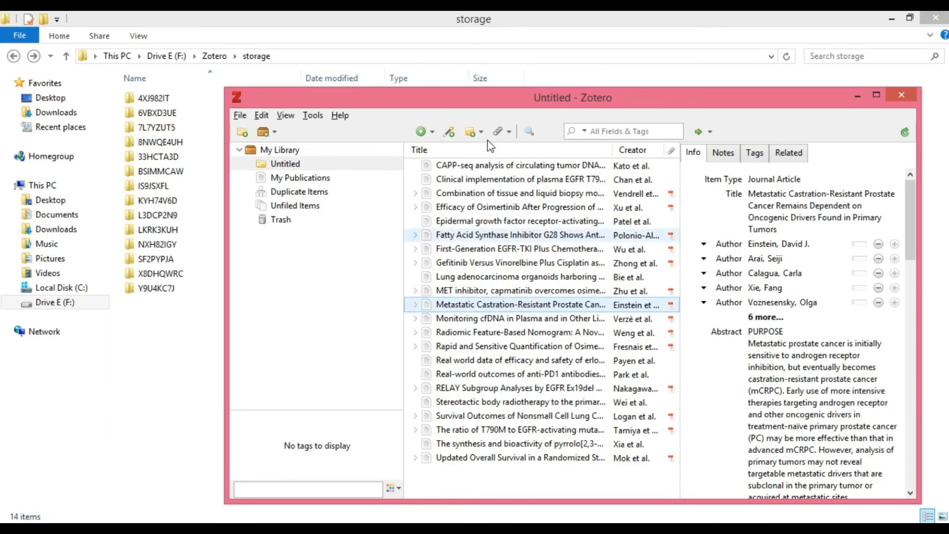
{"action": "left_click_drag", "start_coordinate": [459, 98], "coordinate": [437, 88]}
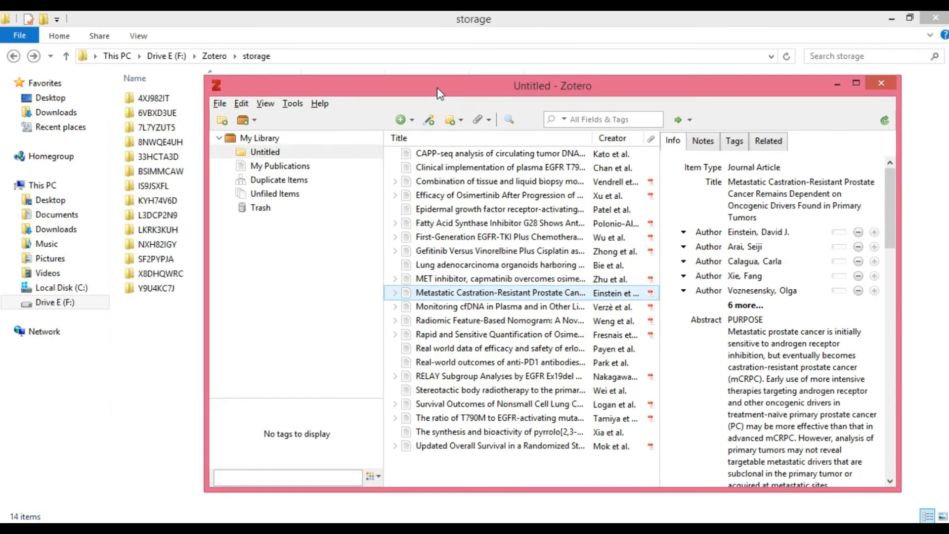
- Run Find Available PDFs on all items in the Untitled collection, enlarge the results window to review them, and close it when processing ends
{"action": "left_click", "coordinate": [482, 156]}
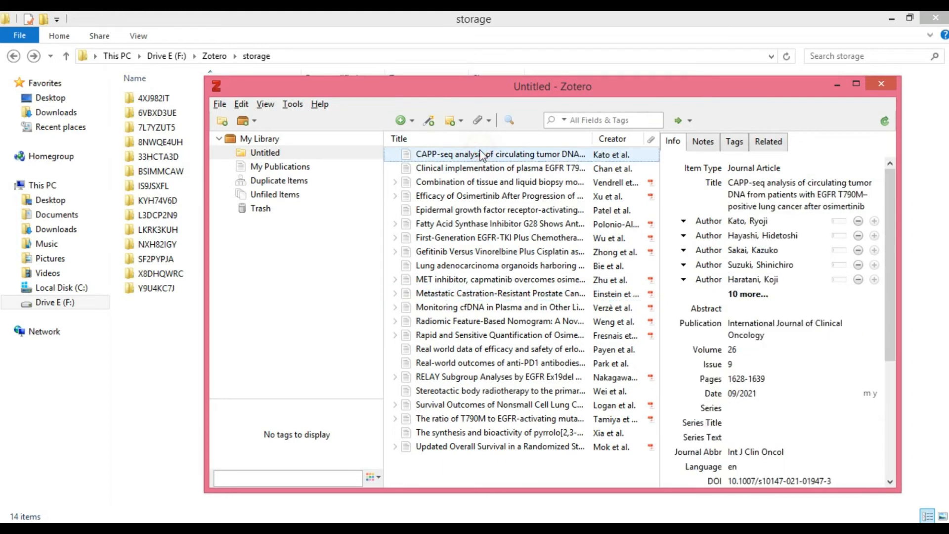
{"action": "key", "text": "ctrl+a"}
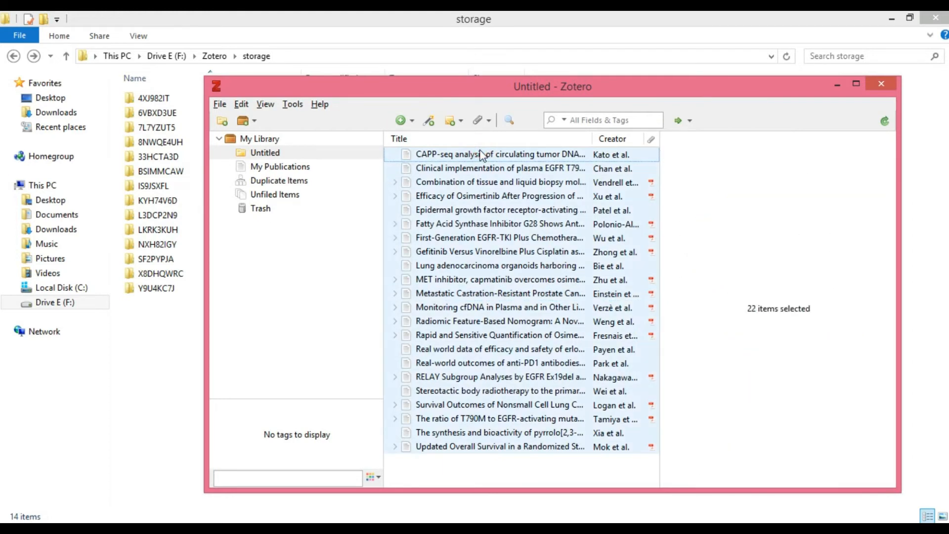
{"action": "right_click", "coordinate": [482, 155]}
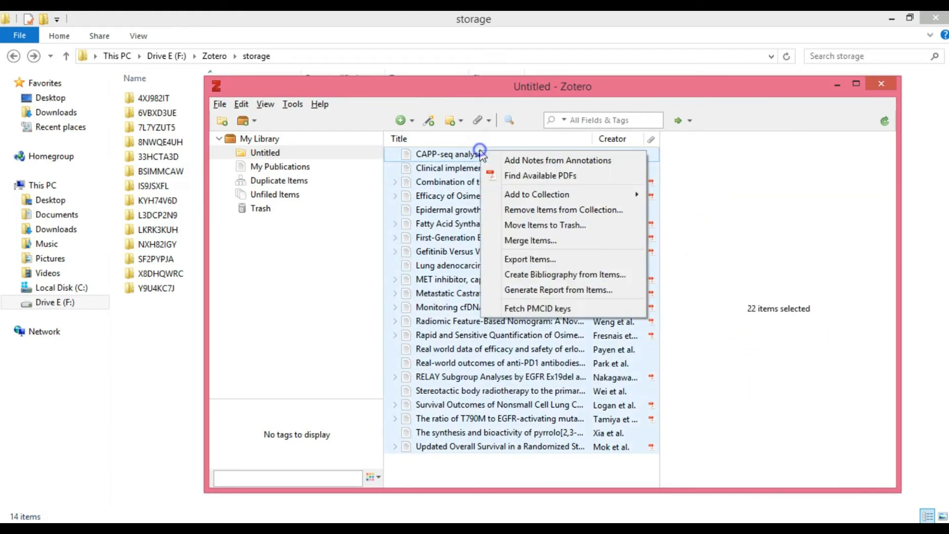
{"action": "left_click", "coordinate": [532, 177]}
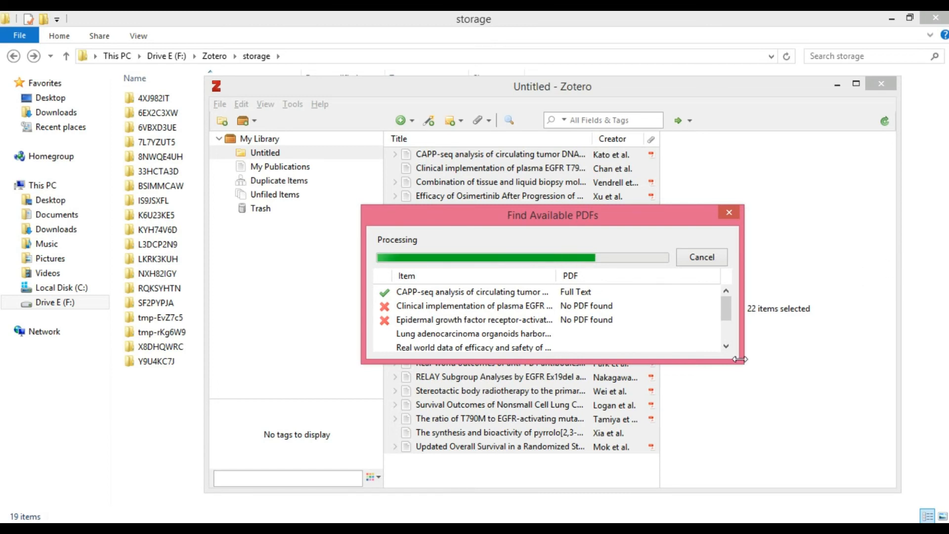
{"action": "left_click_drag", "start_coordinate": [741, 364], "coordinate": [735, 425]}
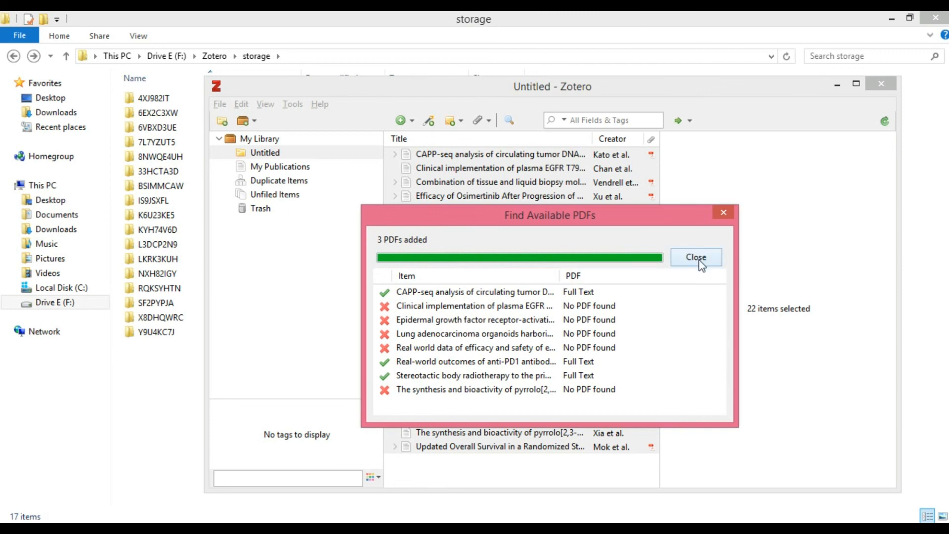
{"action": "left_click", "coordinate": [724, 213]}
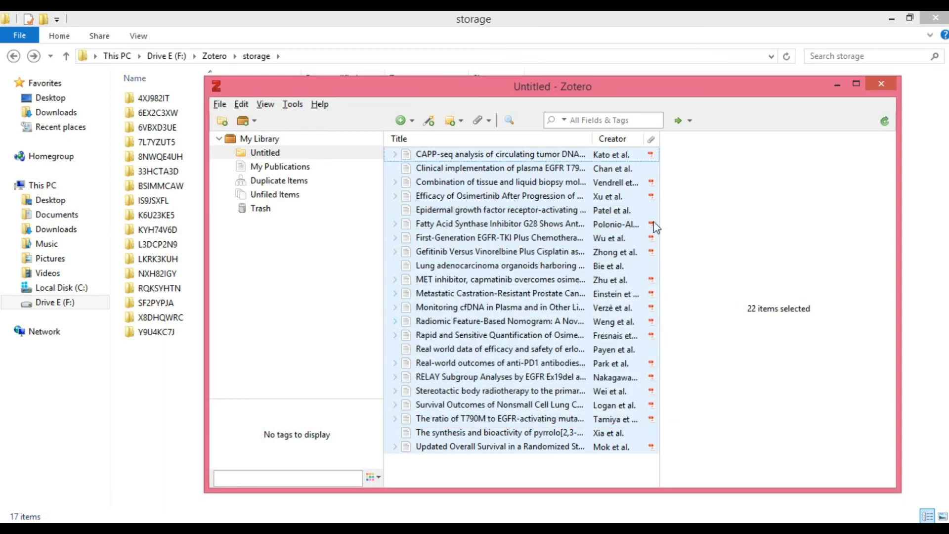
- Switch to File Explorer to view the updated storage folder
{"action": "left_click", "coordinate": [153, 381]}
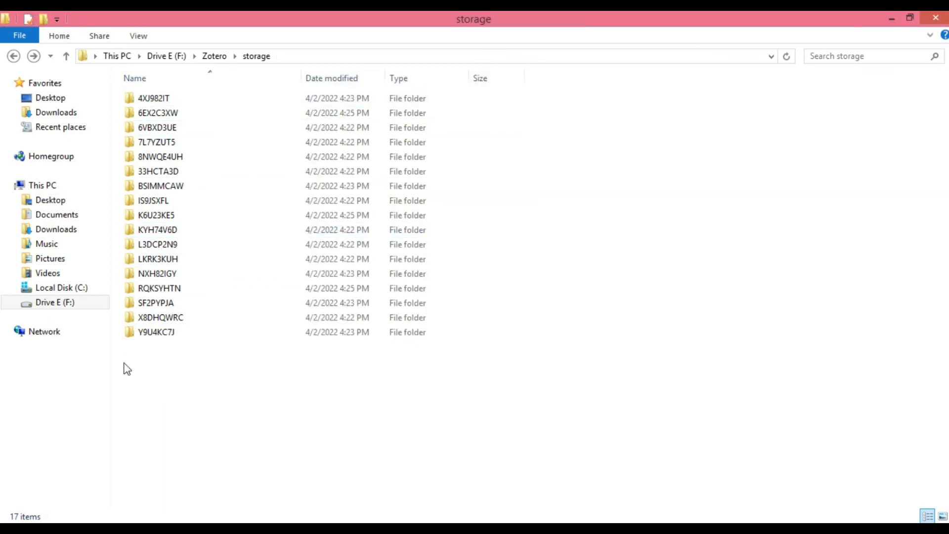